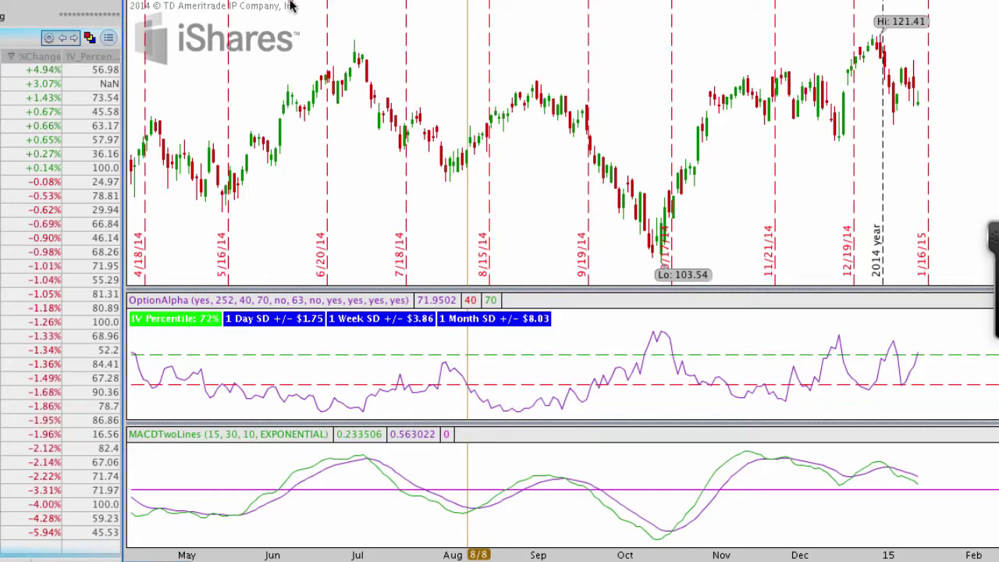
{"action": "mouse_move", "coordinate": [289, 4]}
{"action": "left_mouse_down"}
{"action": "mouse_move", "coordinate": [197, 105]}
{"action": "mouse_move", "coordinate": [80, 155]}
{"action": "mouse_move", "coordinate": [98, 126]}
{"action": "mouse_move", "coordinate": [78, 148]}
{"action": "mouse_move", "coordinate": [117, 170]}
{"action": "left_mouse_up"}
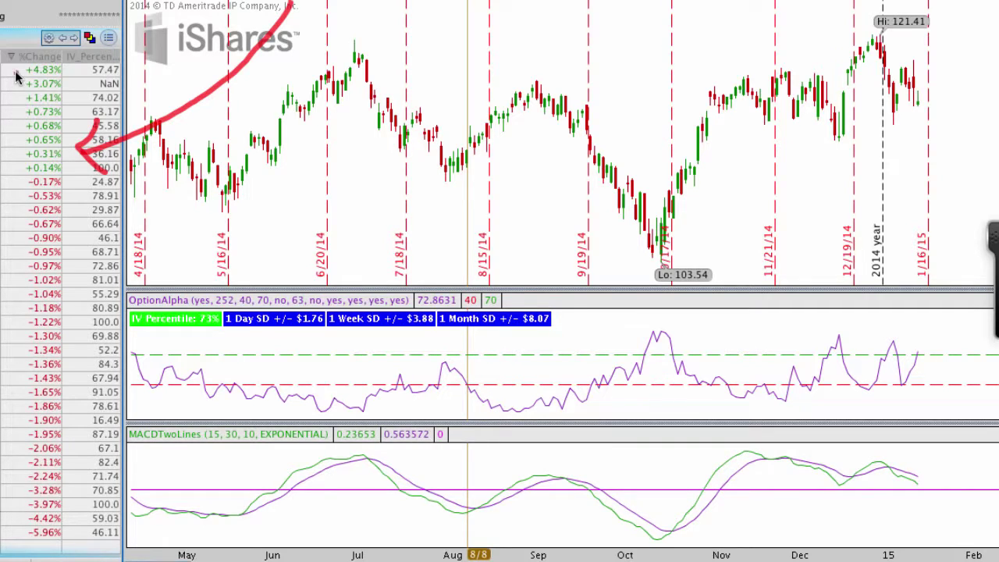
{"action": "mouse_move", "coordinate": [15, 74]}
{"action": "left_mouse_down"}
{"action": "mouse_move", "coordinate": [14, 181]}
{"action": "mouse_move", "coordinate": [4, 170]}
{"action": "mouse_move", "coordinate": [23, 166]}
{"action": "left_mouse_up"}
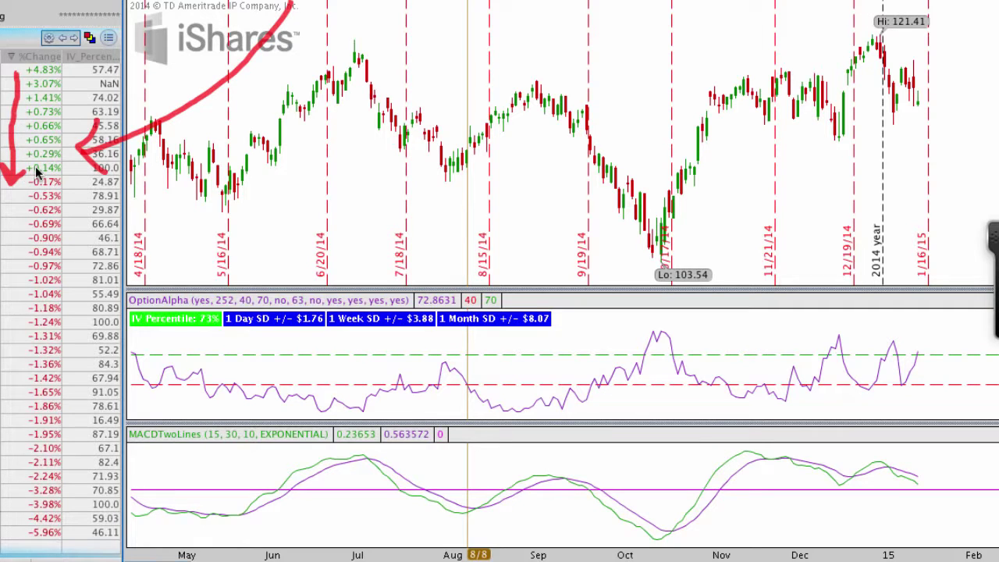
{"action": "mouse_move", "coordinate": [15, 79]}
{"action": "left_mouse_down"}
{"action": "mouse_move", "coordinate": [27, 88]}
{"action": "mouse_move", "coordinate": [74, 82]}
{"action": "mouse_move", "coordinate": [7, 62]}
{"action": "mouse_move", "coordinate": [14, 78]}
{"action": "left_mouse_up"}
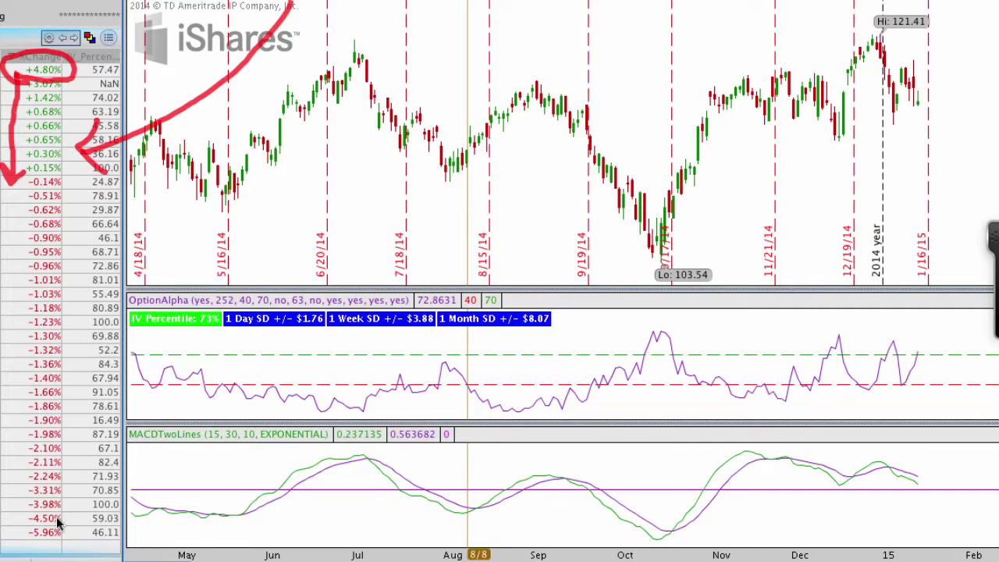
{"action": "mouse_move", "coordinate": [84, 469]}
{"action": "left_mouse_down"}
{"action": "mouse_move", "coordinate": [8, 511]}
{"action": "mouse_move", "coordinate": [95, 523]}
{"action": "mouse_move", "coordinate": [88, 466]}
{"action": "left_mouse_up"}
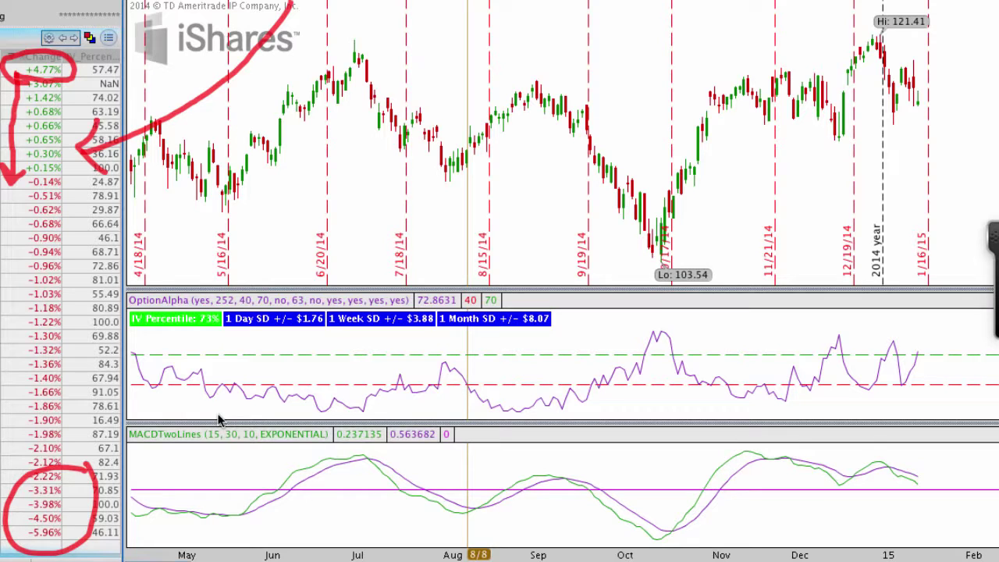
{"action": "key", "text": "Escape"}
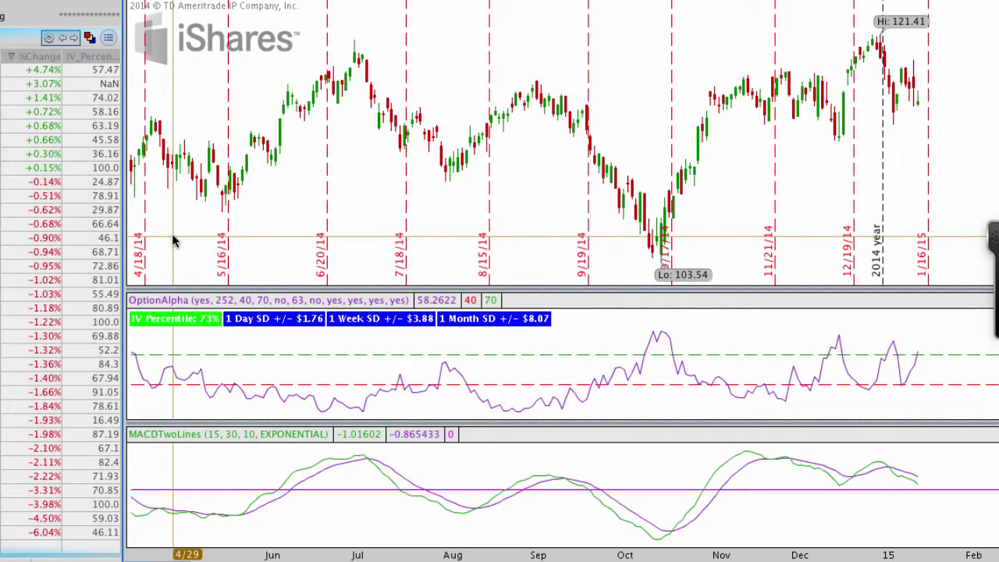
Step: Sort %Change ascending so the -6.07% loser tops the list, then chart Tesla
{"action": "left_click", "coordinate": [31, 57]}
{"action": "left_click", "coordinate": [31, 57]}
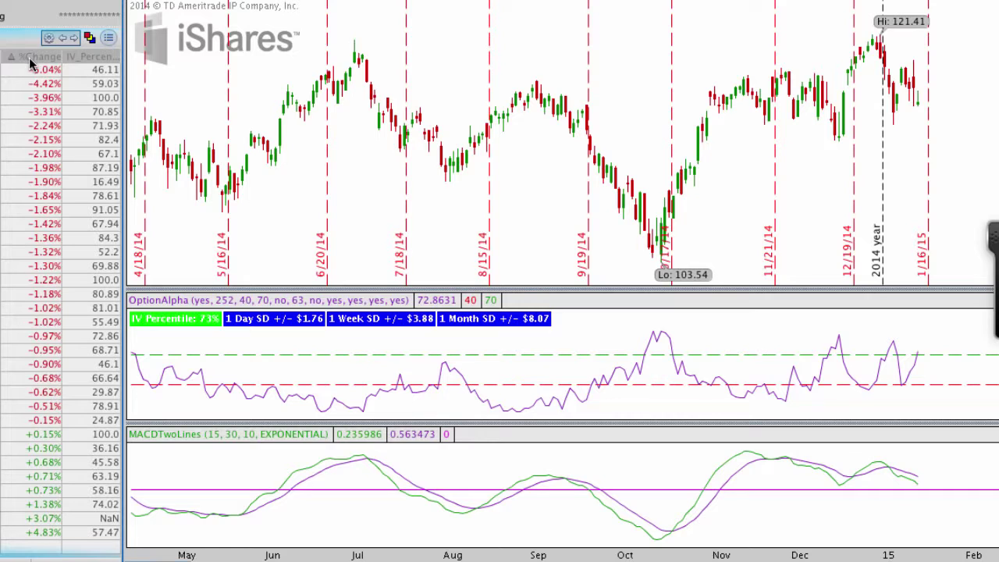
{"action": "left_click", "coordinate": [36, 57]}
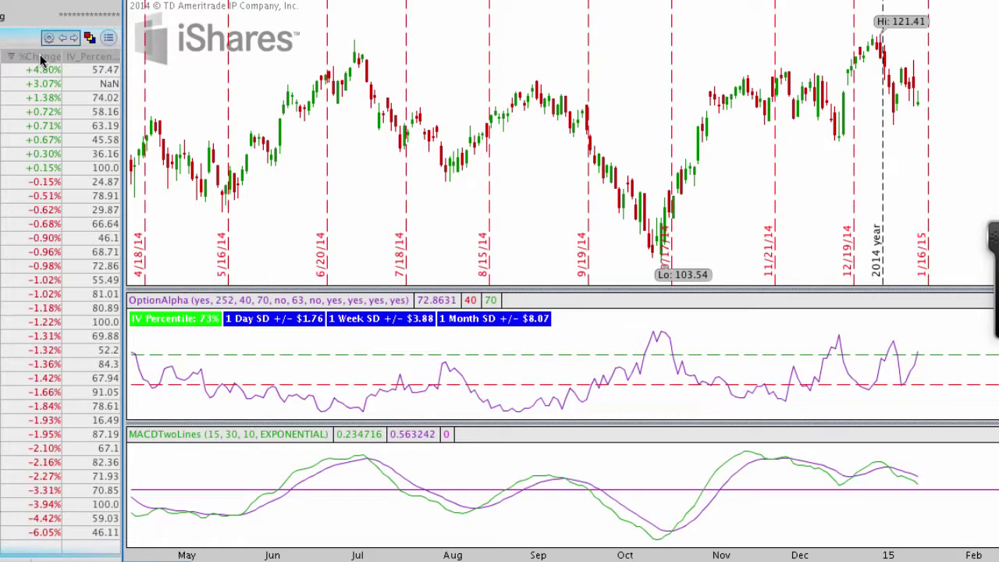
{"action": "left_click", "coordinate": [31, 58]}
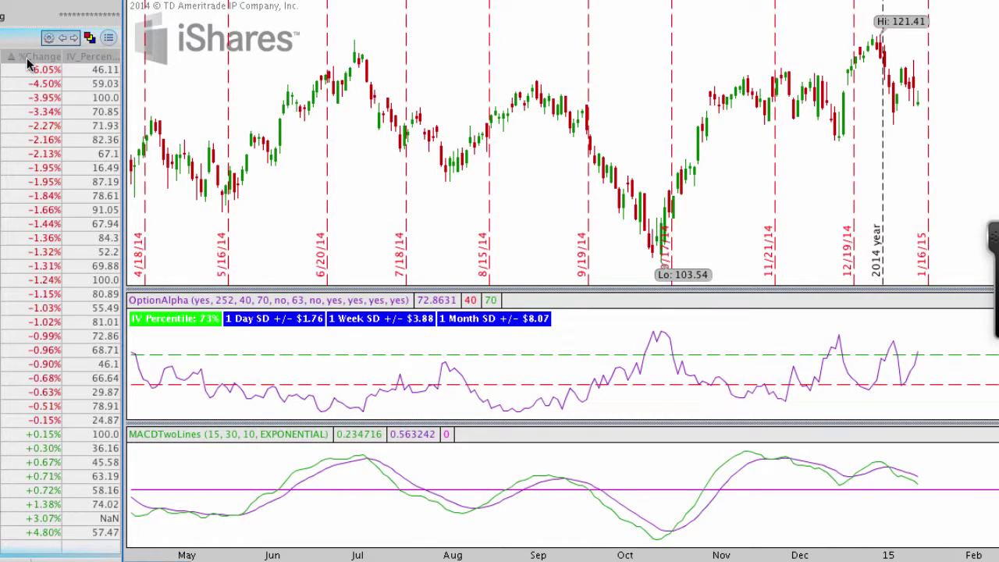
{"action": "left_click", "coordinate": [97, 71]}
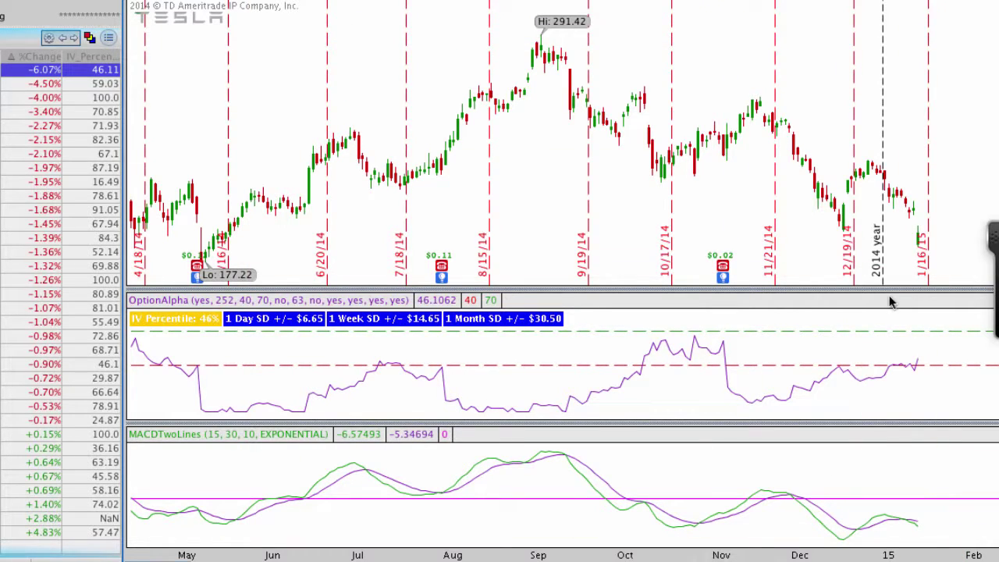
Step: Mark Tesla's latest candles near 1/16/15 and the rising IV Percentile, then clear the drawings
{"action": "mouse_move", "coordinate": [914, 206]}
{"action": "left_mouse_down"}
{"action": "mouse_move", "coordinate": [940, 248]}
{"action": "mouse_move", "coordinate": [921, 212]}
{"action": "left_mouse_up"}
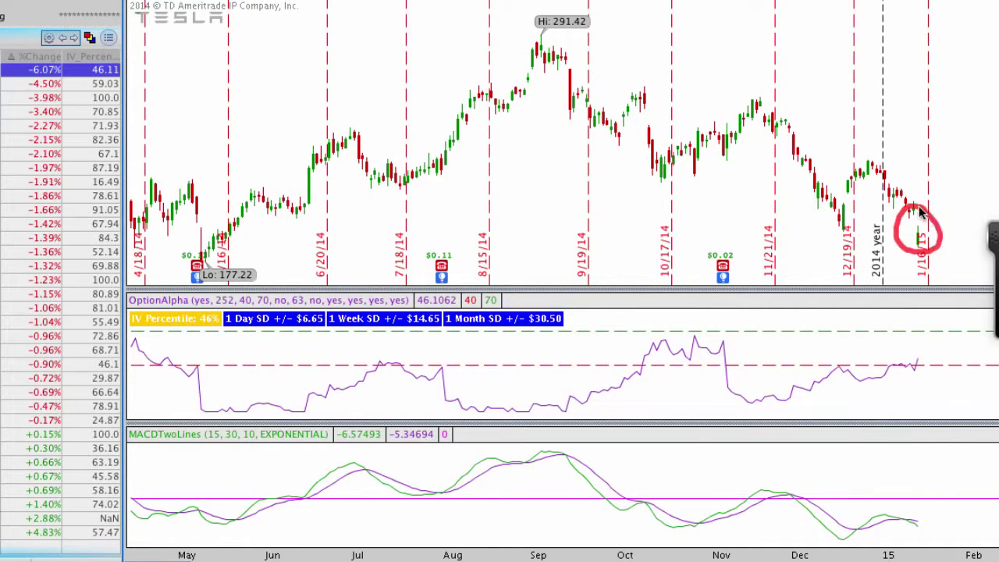
{"action": "mouse_move", "coordinate": [916, 376]}
{"action": "left_mouse_down"}
{"action": "mouse_move", "coordinate": [925, 343]}
{"action": "mouse_move", "coordinate": [936, 355]}
{"action": "left_mouse_up"}
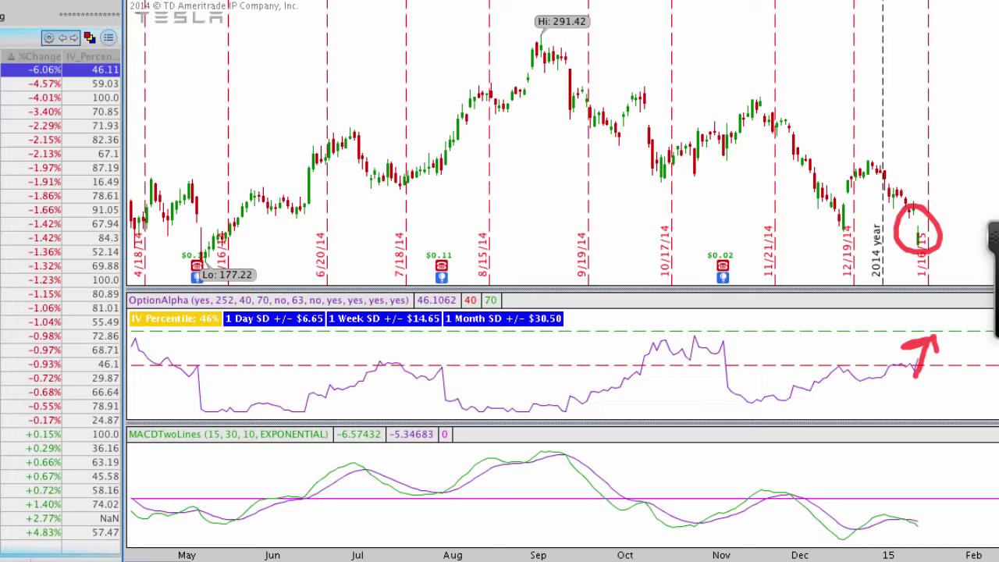
{"action": "key", "text": "Escape"}
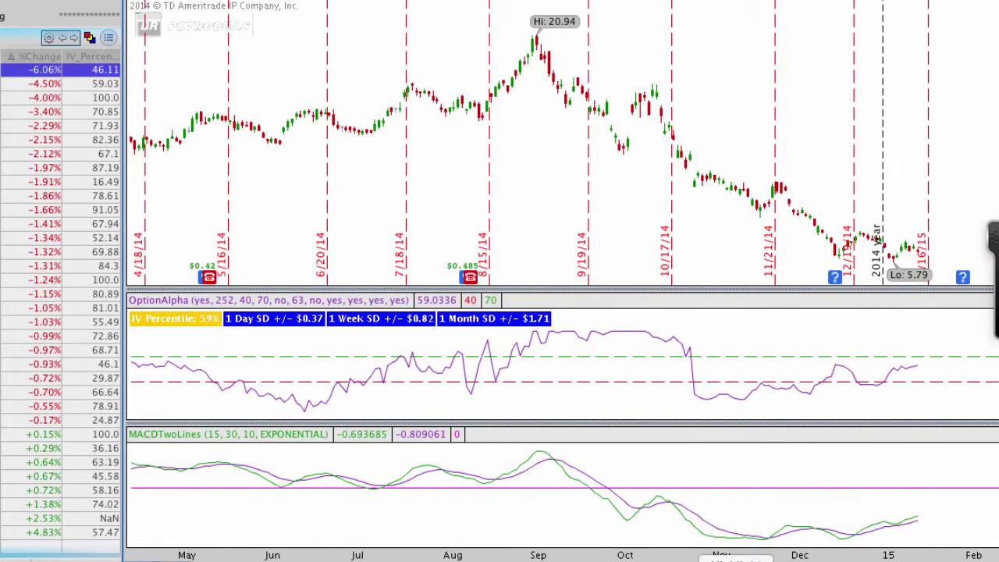
Step: Mark the latest candles, rising IV Percentile and upturning MACD, clear them, and chart the -0.41% result
{"action": "mouse_move", "coordinate": [928, 242]}
{"action": "left_mouse_down"}
{"action": "mouse_move", "coordinate": [895, 224]}
{"action": "mouse_move", "coordinate": [900, 271]}
{"action": "mouse_move", "coordinate": [936, 247]}
{"action": "mouse_move", "coordinate": [919, 228]}
{"action": "left_mouse_up"}
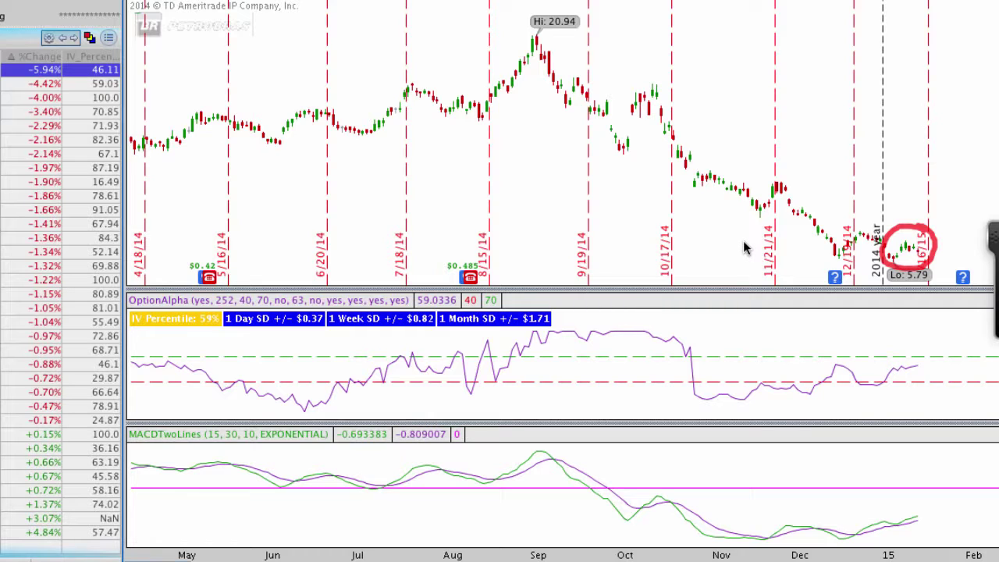
{"action": "mouse_move", "coordinate": [874, 384]}
{"action": "left_mouse_down"}
{"action": "mouse_move", "coordinate": [922, 355]}
{"action": "mouse_move", "coordinate": [926, 382]}
{"action": "left_mouse_up"}
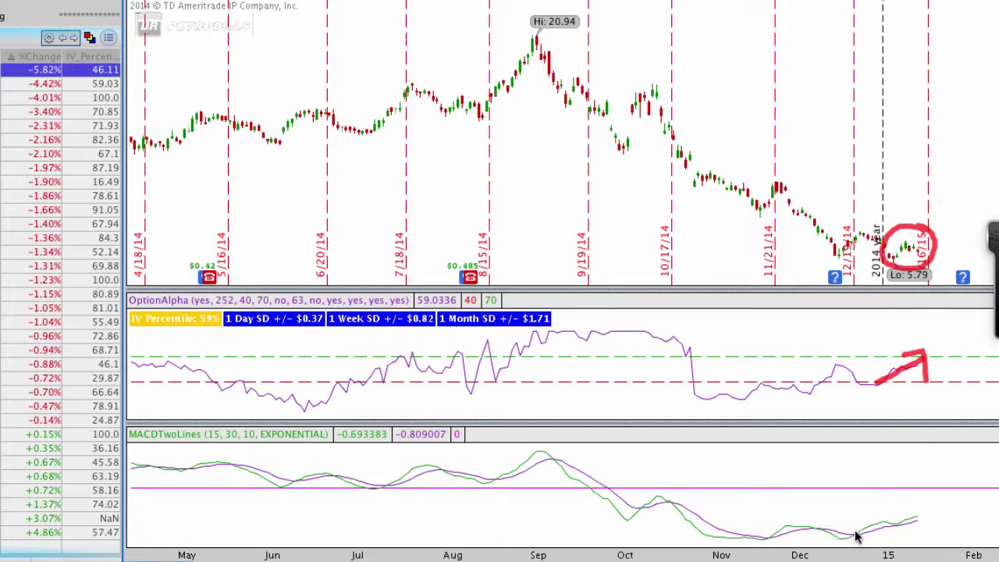
{"action": "mouse_move", "coordinate": [854, 534]}
{"action": "left_mouse_down"}
{"action": "mouse_move", "coordinate": [923, 518]}
{"action": "mouse_move", "coordinate": [919, 508]}
{"action": "mouse_move", "coordinate": [924, 529]}
{"action": "left_mouse_up"}
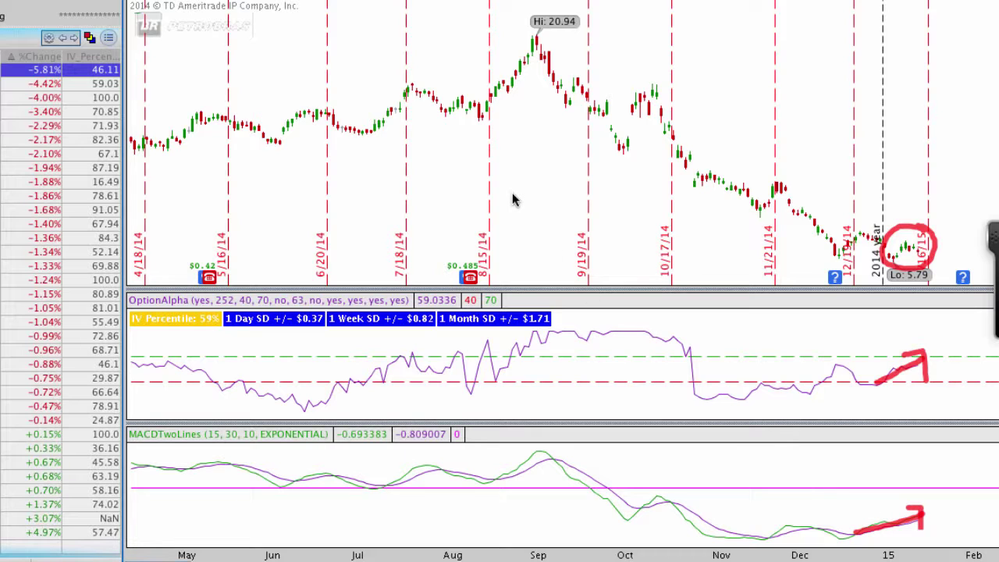
{"action": "key", "text": "Escape"}
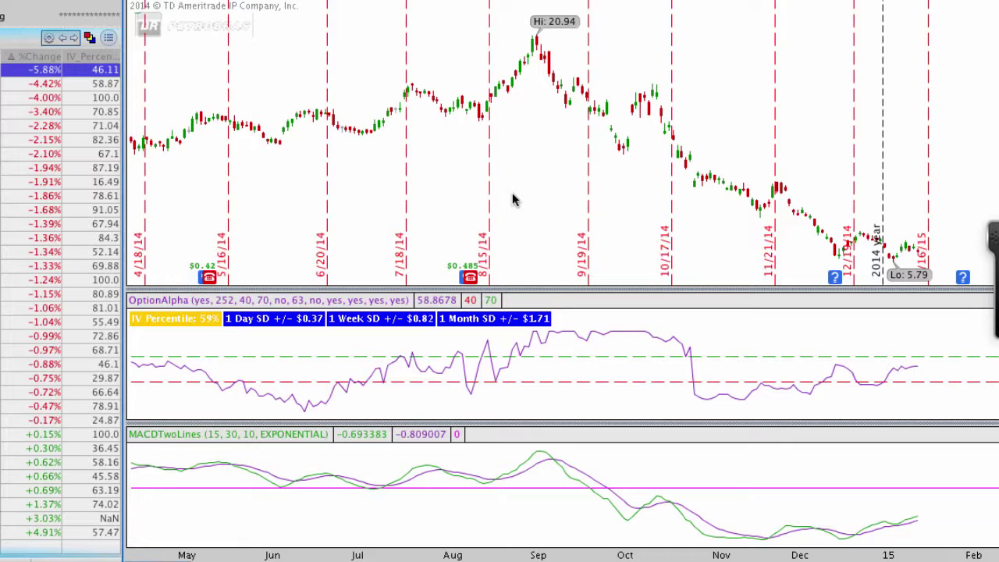
{"action": "left_click", "coordinate": [14, 407]}
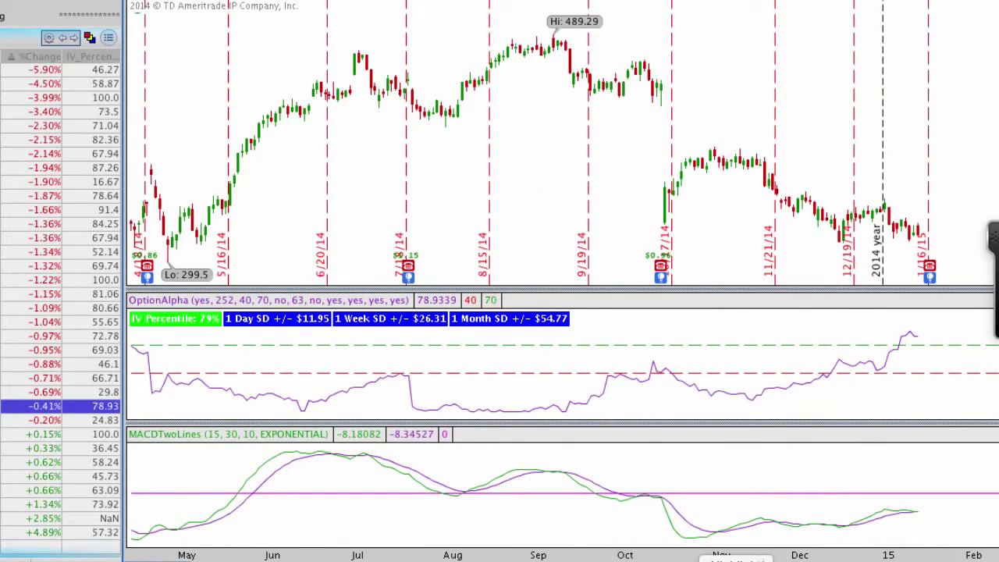
Step: Mark Netflix's flat price range and IV jump, clear them, and rank results by IV Percentile descending
{"action": "left_click_drag", "start_coordinate": [808, 228], "coordinate": [924, 232]}
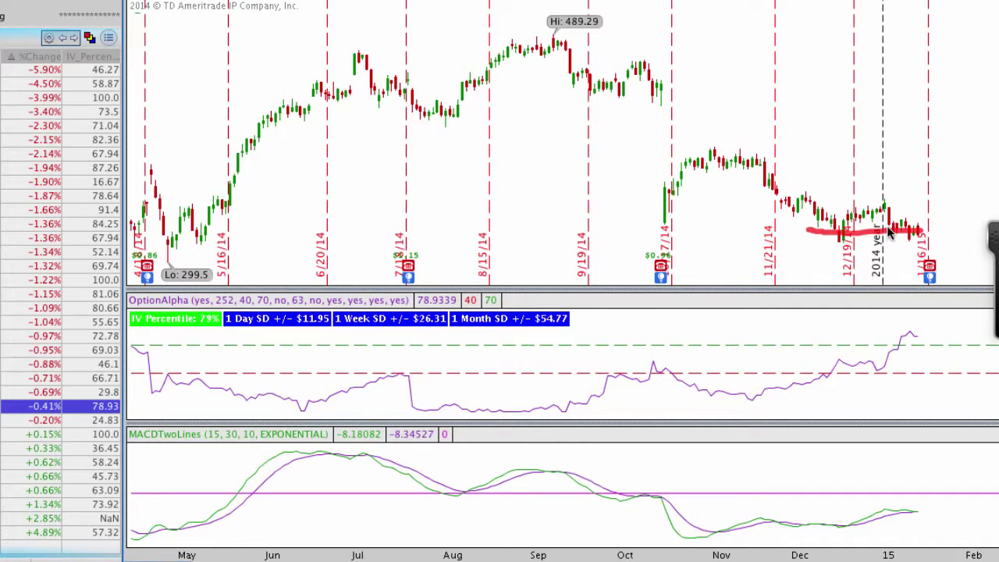
{"action": "left_click_drag", "start_coordinate": [873, 370], "coordinate": [914, 336]}
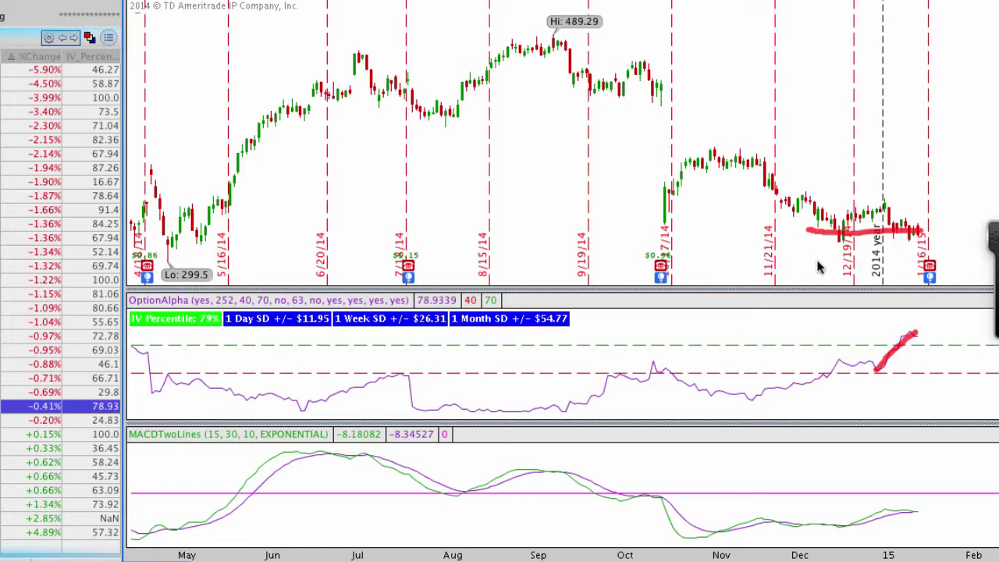
{"action": "key", "text": "Escape"}
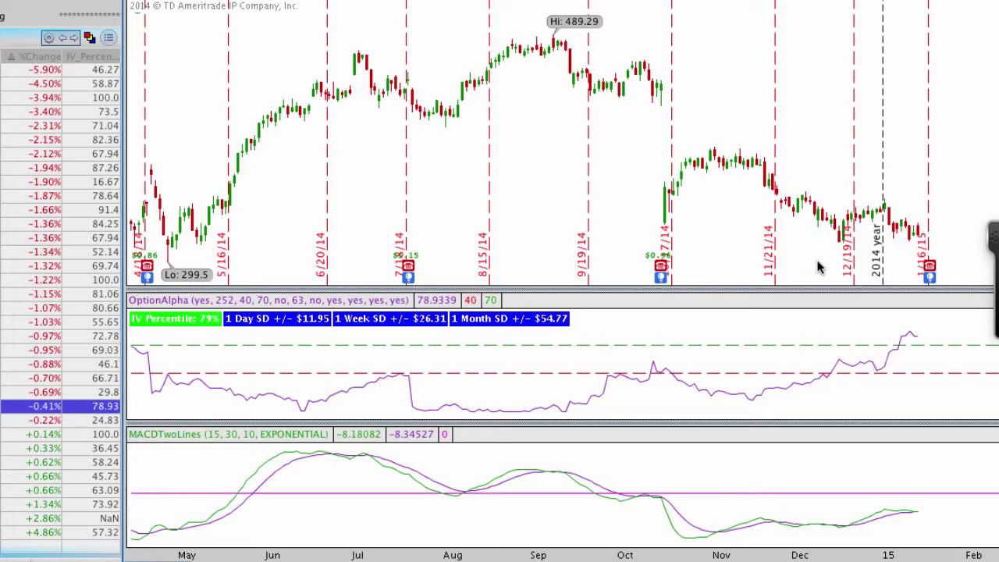
{"action": "left_click", "coordinate": [77, 58]}
{"action": "left_click", "coordinate": [77, 58]}
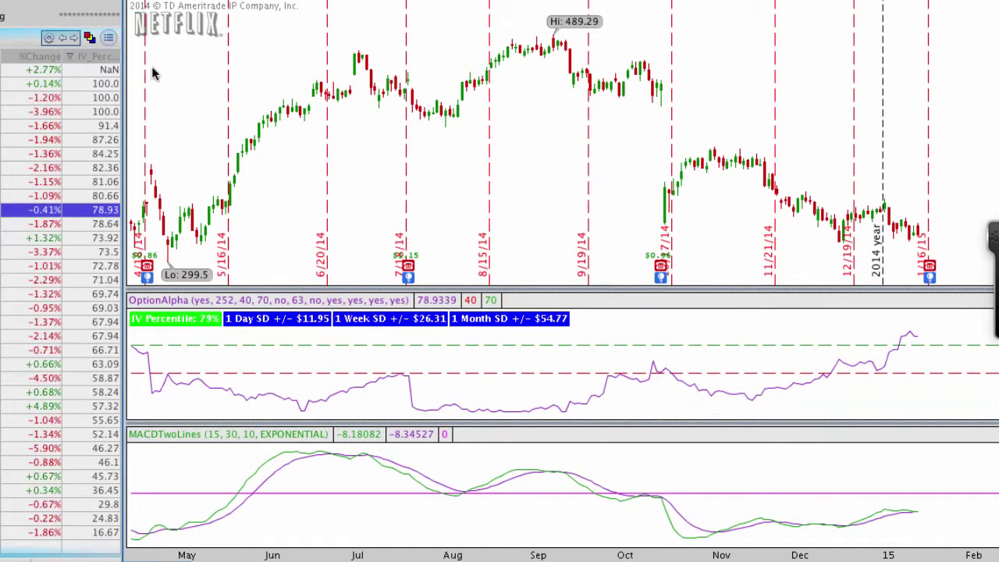
Step: Arrow the IV Percentile column and chart the iShares fund with IV Percentile 52.0
{"action": "left_click", "coordinate": [71, 211], "text": "ctrl"}
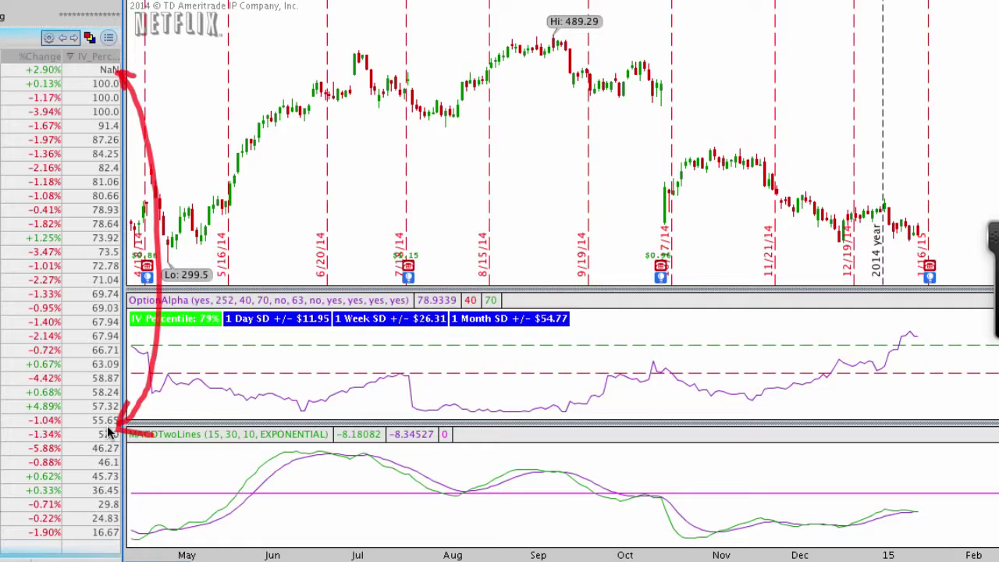
{"action": "left_click_drag", "start_coordinate": [80, 473], "coordinate": [80, 421]}
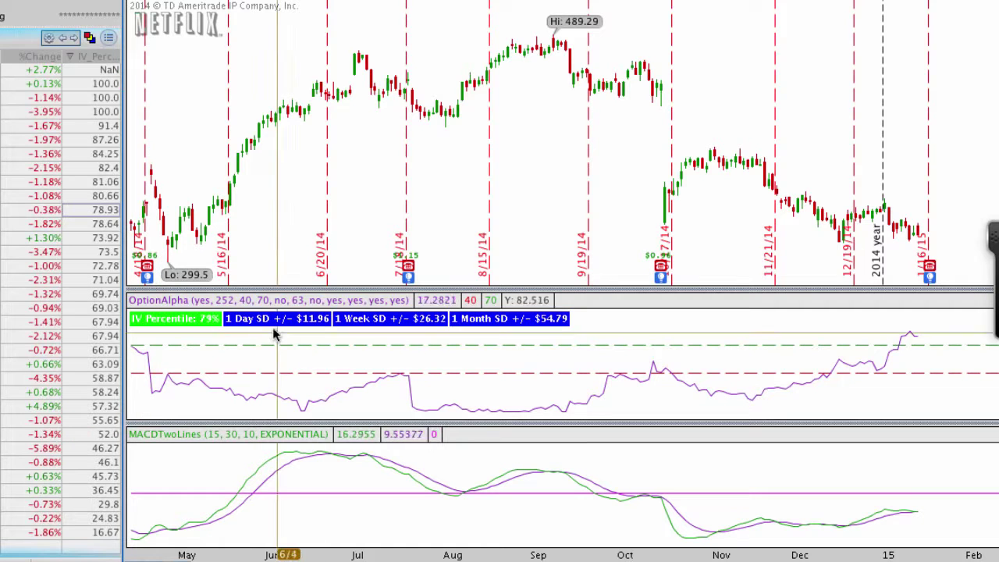
{"action": "left_click", "coordinate": [81, 434]}
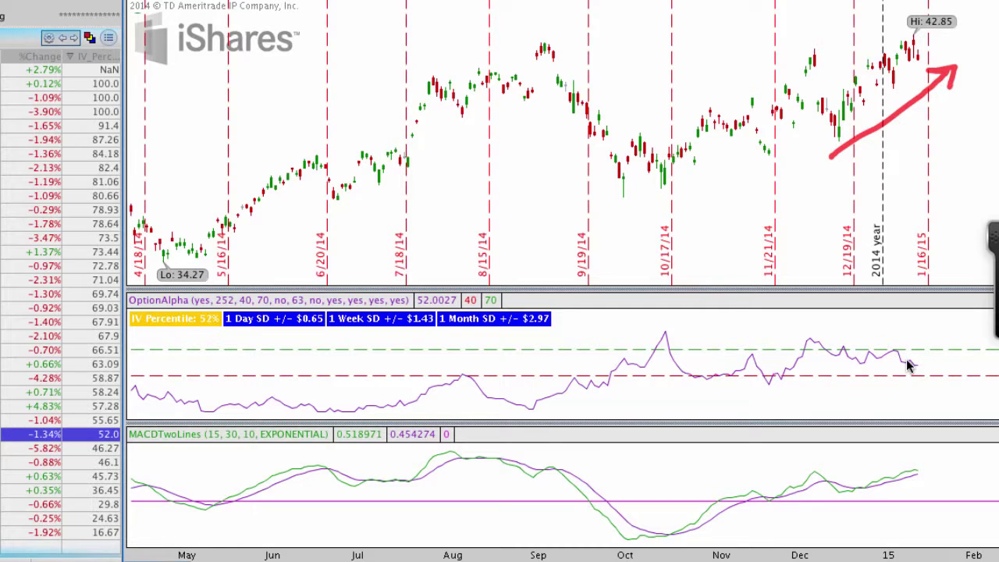
Step: Arrow the falling IV line, clear it, zoom to late September–early February, and chart the 69.81 row
{"action": "mouse_move", "coordinate": [907, 366]}
{"action": "left_mouse_down"}
{"action": "mouse_move", "coordinate": [926, 373]}
{"action": "mouse_move", "coordinate": [929, 394]}
{"action": "mouse_move", "coordinate": [911, 382]}
{"action": "mouse_move", "coordinate": [934, 381]}
{"action": "left_mouse_up"}
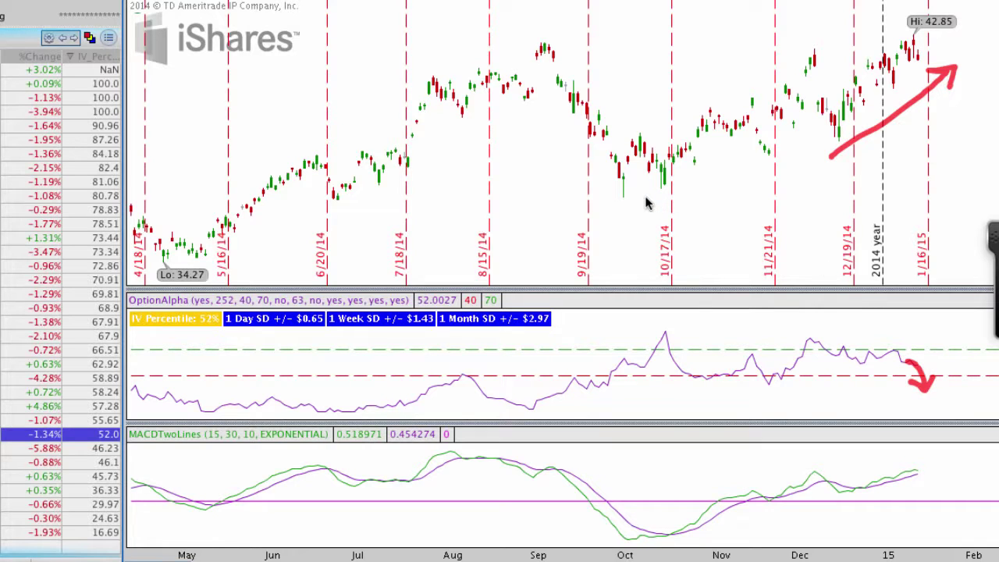
{"action": "key", "text": "Escape"}
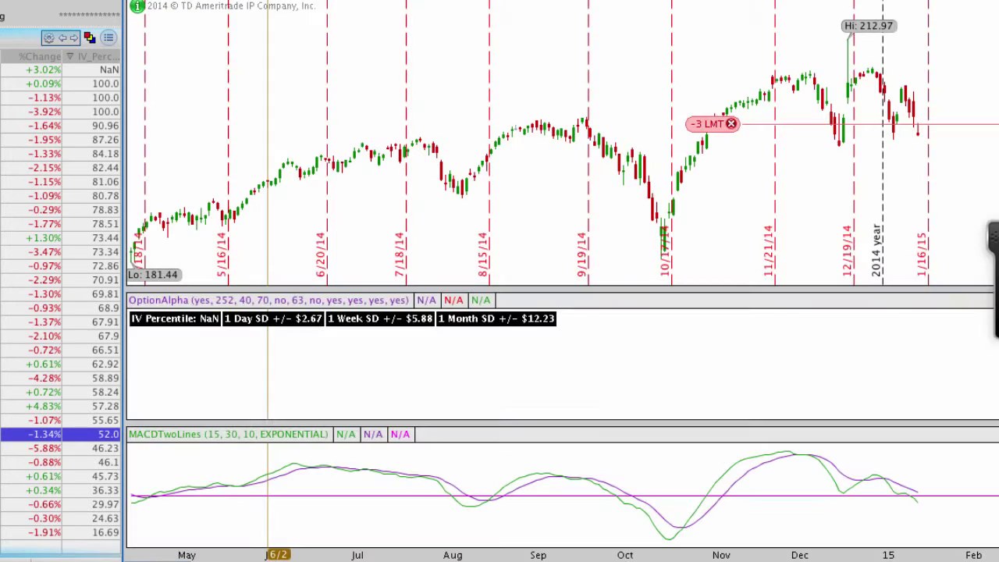
{"action": "left_click_drag", "start_coordinate": [616, 234], "coordinate": [975, 230]}
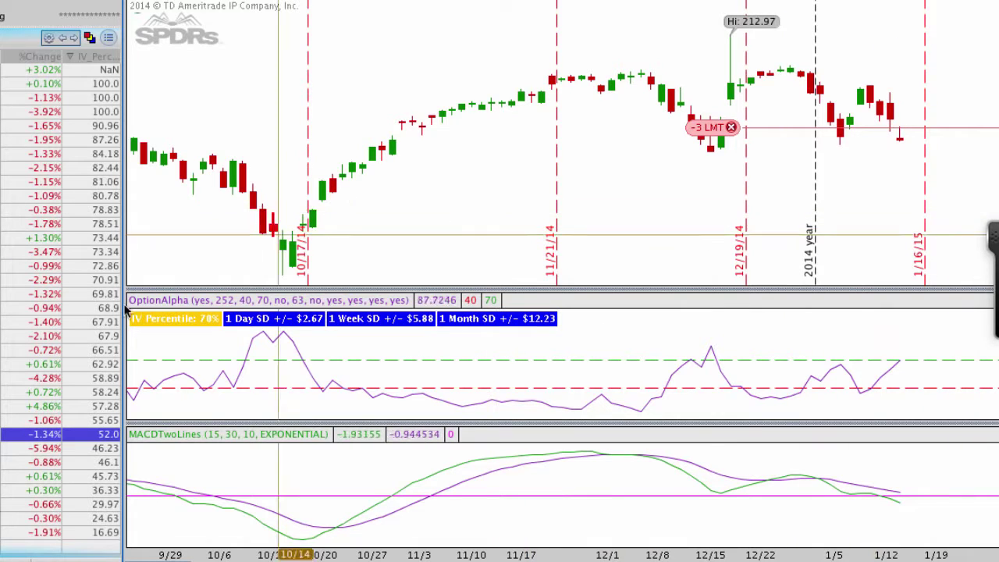
{"action": "left_click", "coordinate": [75, 293]}
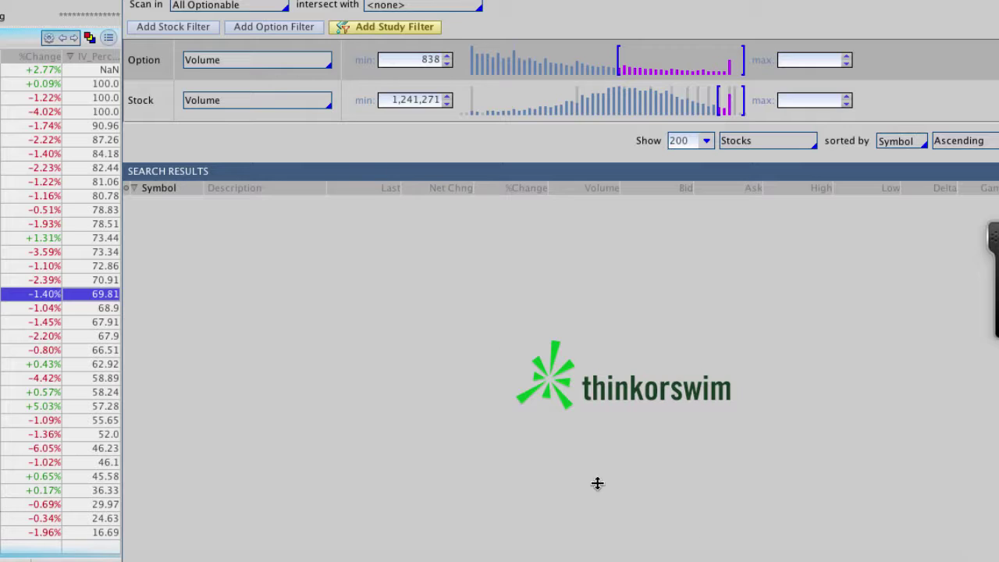
Step: Annotate the scan settings, check the stock filter criteria, and add an ADXCrossover study filter row
{"action": "mouse_move", "coordinate": [444, 230]}
{"action": "left_mouse_down"}
{"action": "mouse_move", "coordinate": [380, 42]}
{"action": "mouse_move", "coordinate": [355, 78]}
{"action": "mouse_move", "coordinate": [381, 41]}
{"action": "mouse_move", "coordinate": [412, 57]}
{"action": "left_mouse_up"}
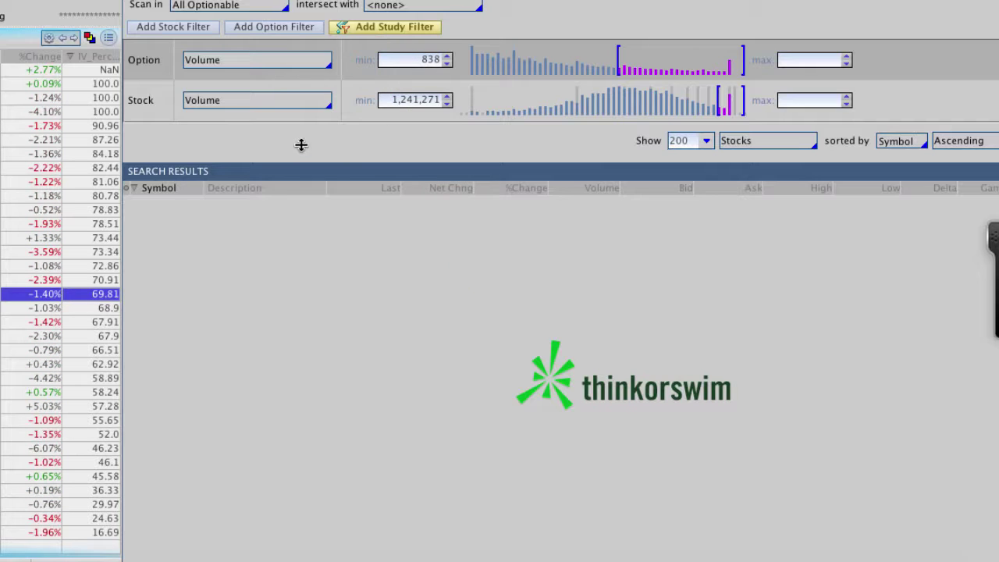
{"action": "left_click", "coordinate": [301, 96]}
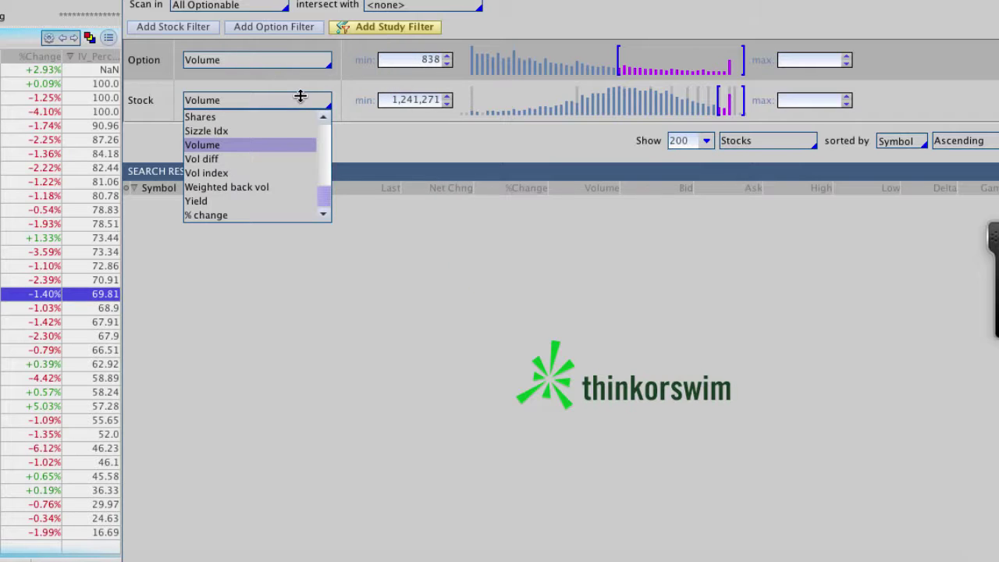
{"action": "left_click", "coordinate": [374, 28]}
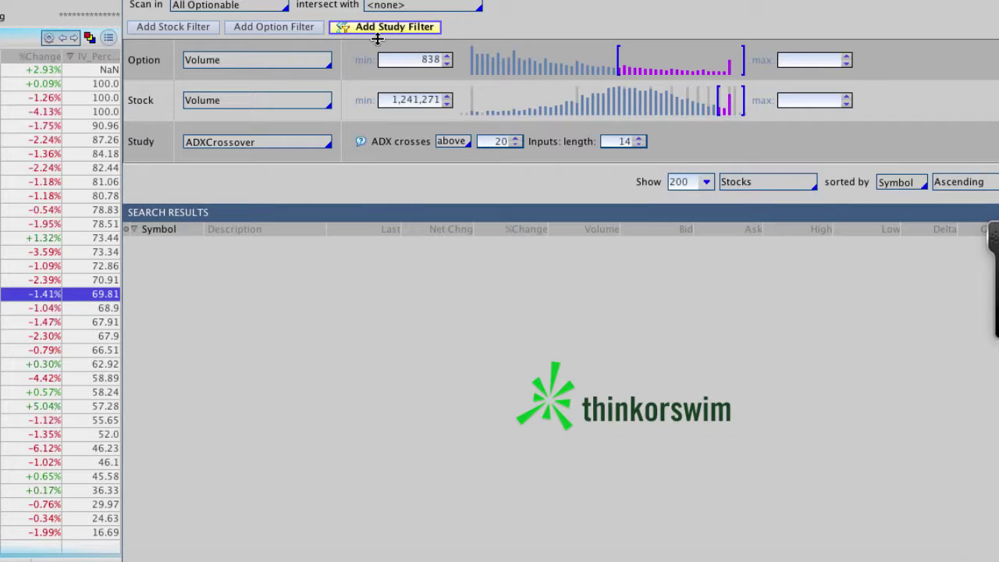
Step: Change the study filter to Crossovers > MACDHistogramCrossover with Negative to Positive direction
{"action": "left_click", "coordinate": [302, 142]}
{"action": "mouse_move", "coordinate": [339, 231]}
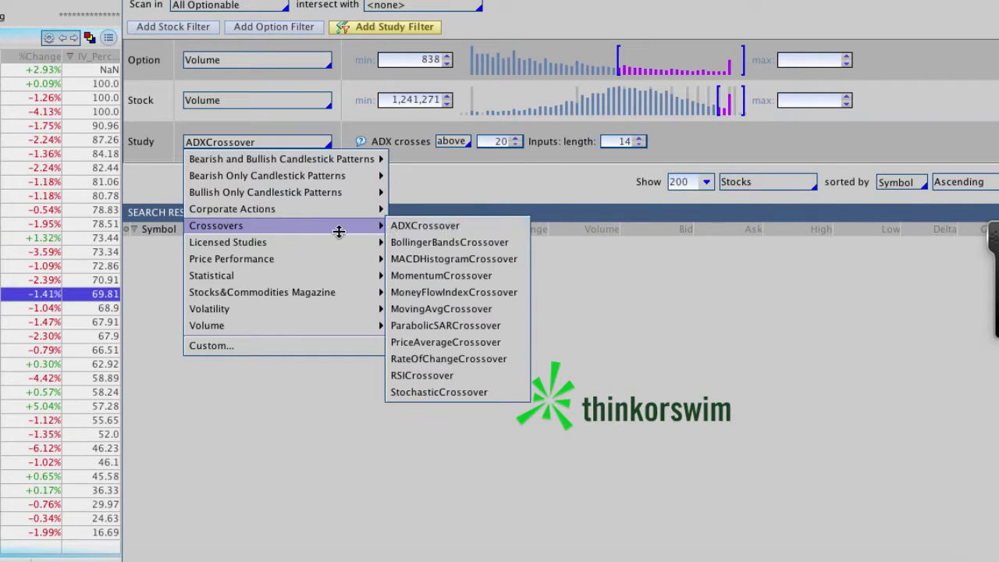
{"action": "left_click", "coordinate": [428, 259]}
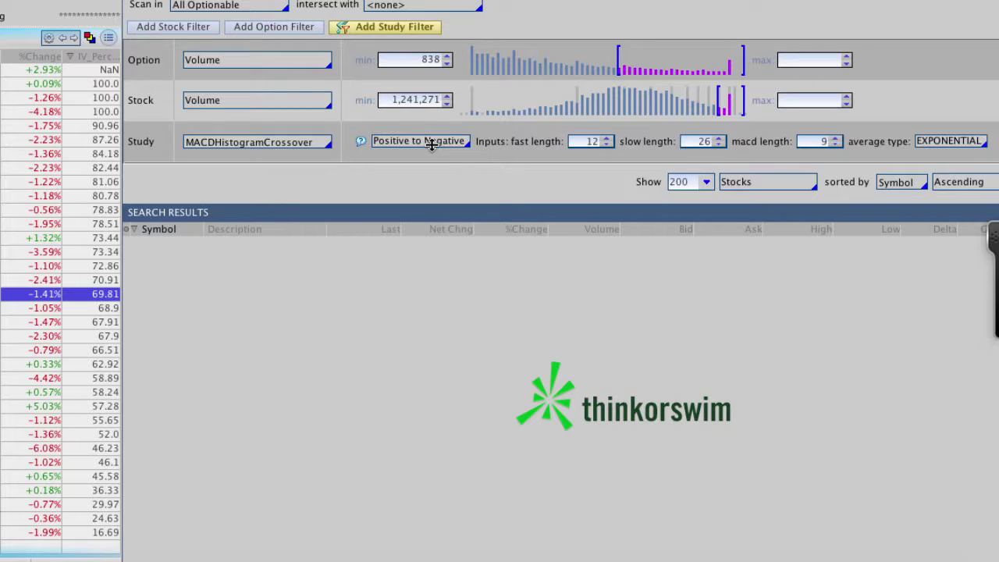
{"action": "left_click", "coordinate": [433, 142]}
{"action": "left_click", "coordinate": [433, 165]}
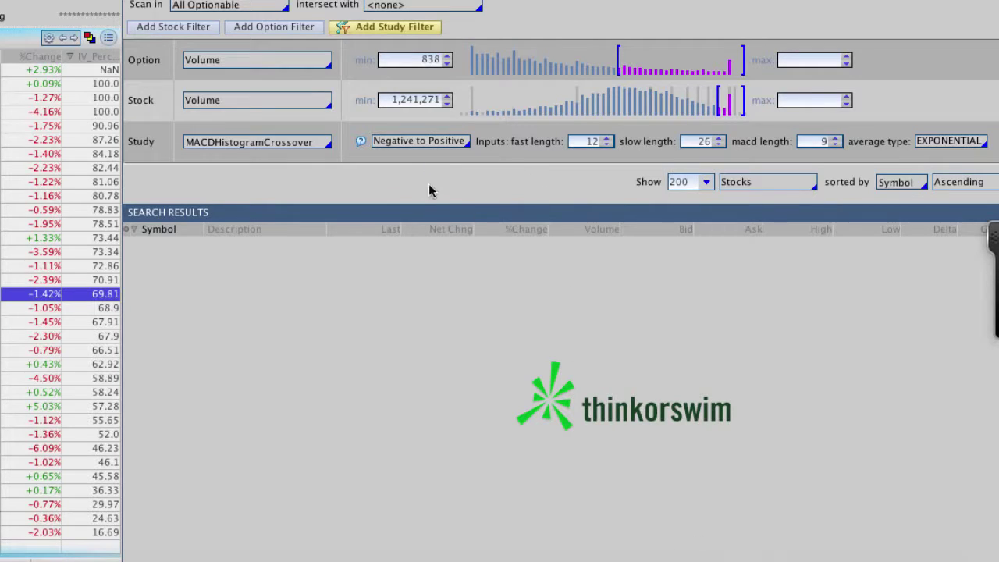
Step: Circle and underline the study filter settings for emphasis, then erase the annotations
{"action": "mouse_move", "coordinate": [364, 168]}
{"action": "left_mouse_down"}
{"action": "mouse_move", "coordinate": [421, 173]}
{"action": "mouse_move", "coordinate": [463, 125]}
{"action": "mouse_move", "coordinate": [142, 134]}
{"action": "mouse_move", "coordinate": [184, 167]}
{"action": "mouse_move", "coordinate": [369, 168]}
{"action": "left_mouse_up"}
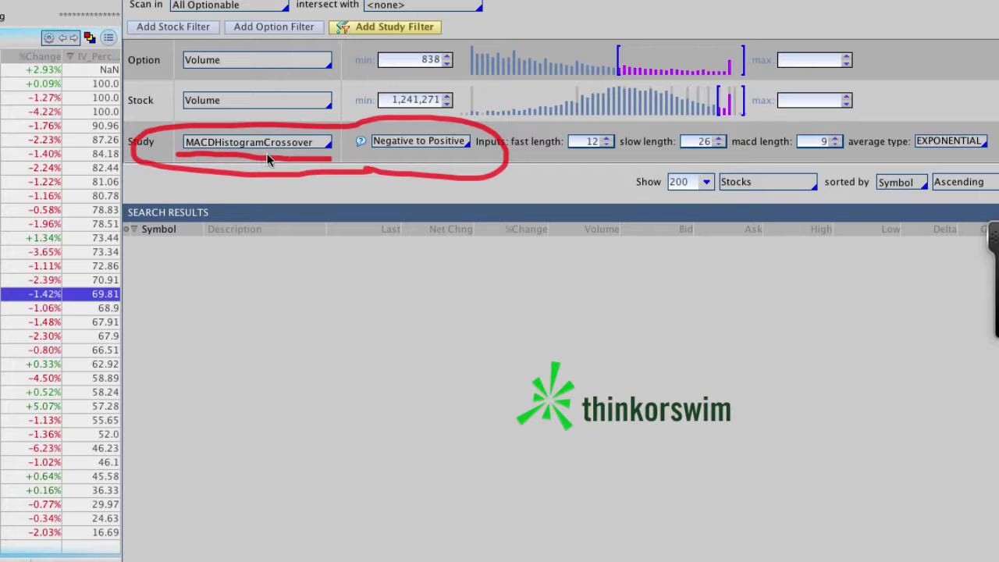
{"action": "left_click_drag", "start_coordinate": [371, 154], "coordinate": [475, 147]}
{"action": "key", "text": "Escape"}
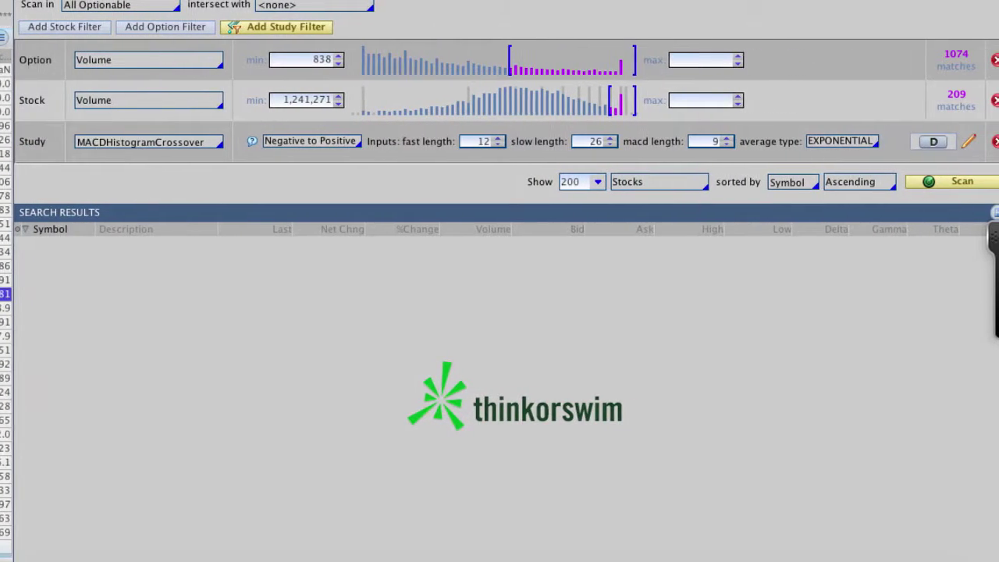
Step: Run the scan and select the single USO (United States Oil Fund) result at 17.35
{"action": "left_click", "coordinate": [953, 181]}
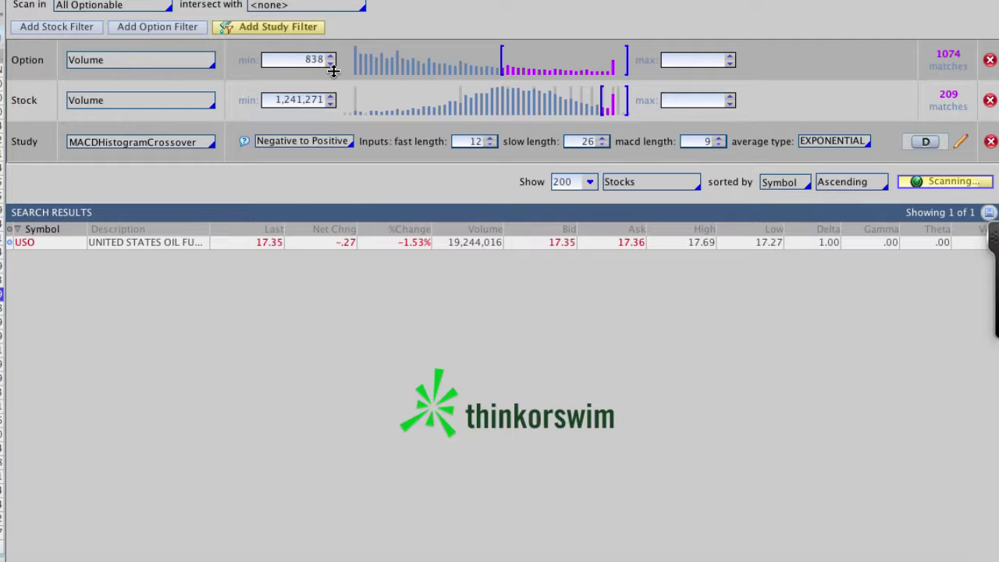
{"action": "left_click", "coordinate": [55, 245]}
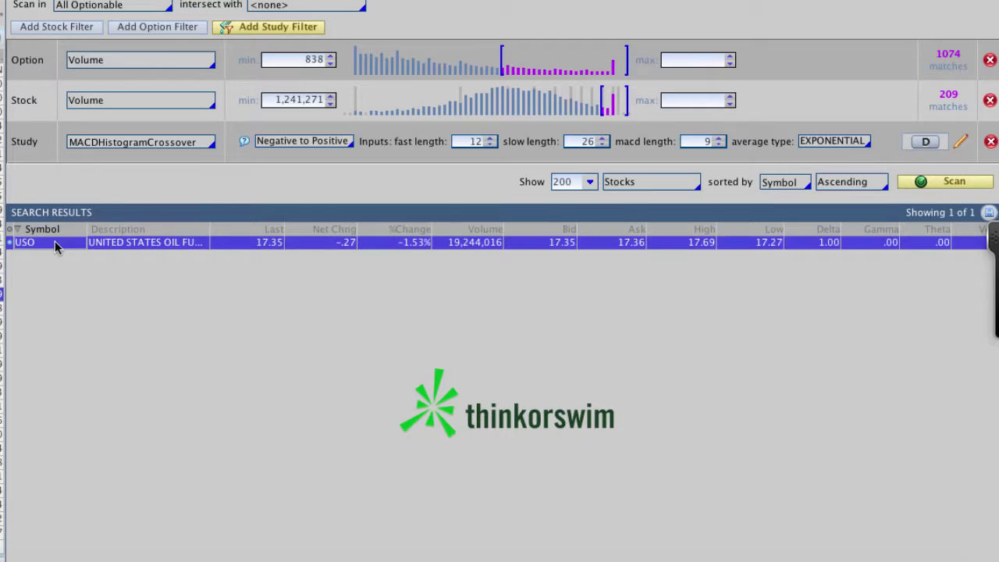